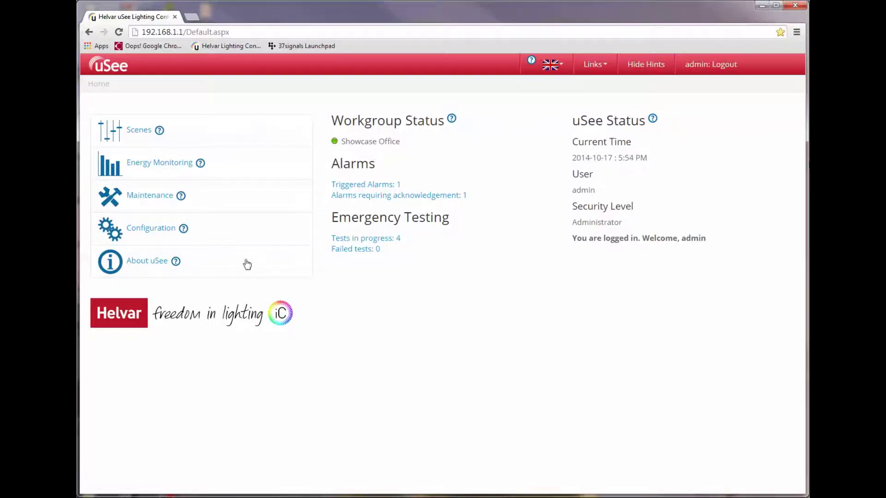
# Open the group configuration settings to review which groups have energy monitoring enabled.
pyautogui.click(158, 234)
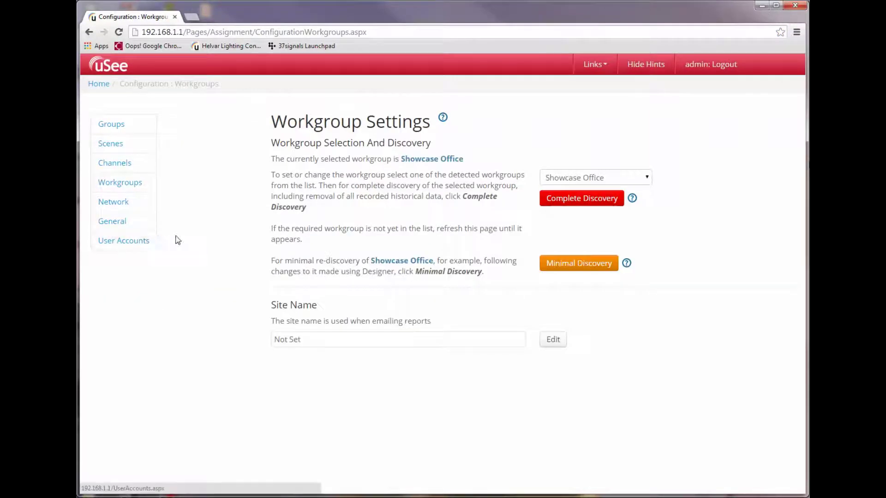
pyautogui.click(116, 129)
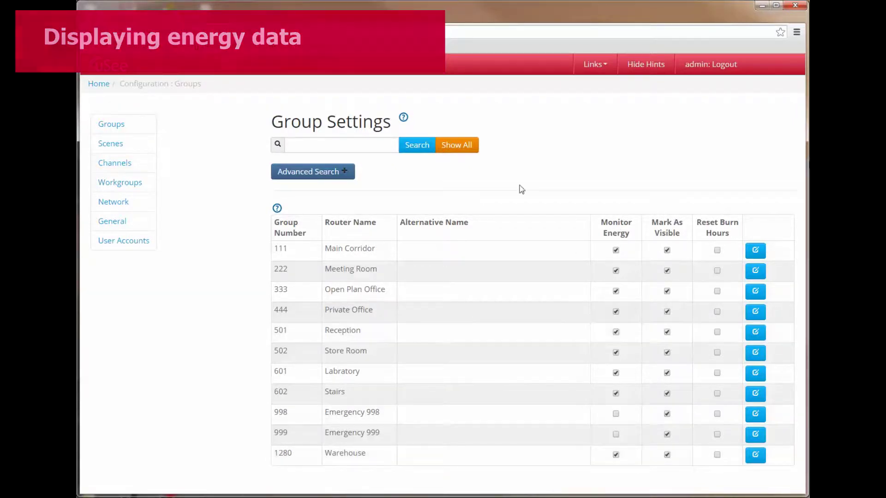
# Log out of the admin account from the home page and open Energy Monitoring.
pyautogui.click(117, 68)
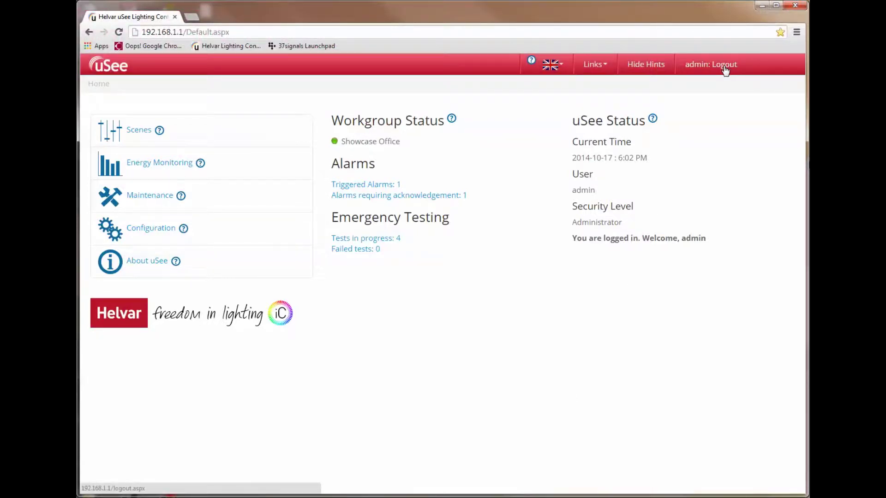
pyautogui.click(725, 69)
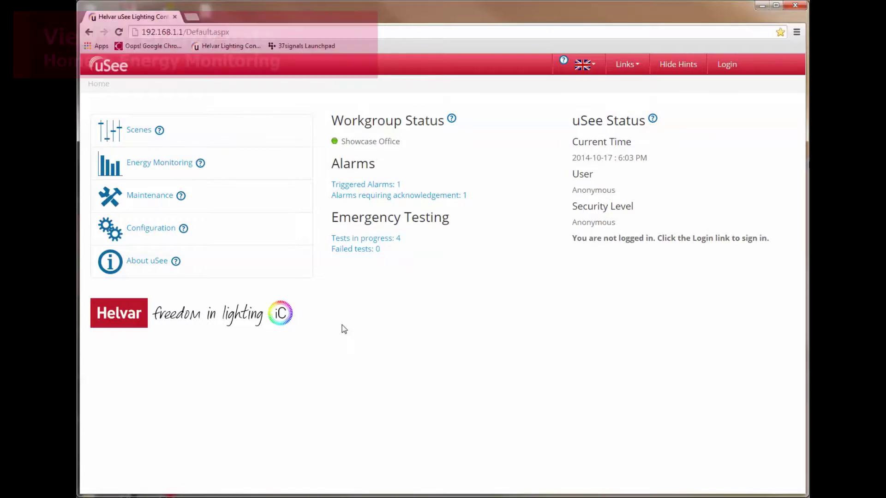
pyautogui.click(167, 168)
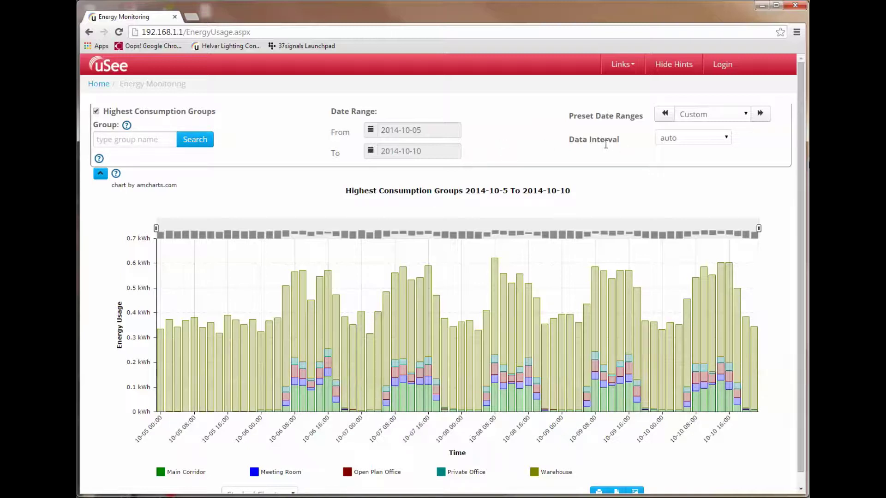
# Look over the data interval options and set the preset date range to Today.
pyautogui.click(727, 138)
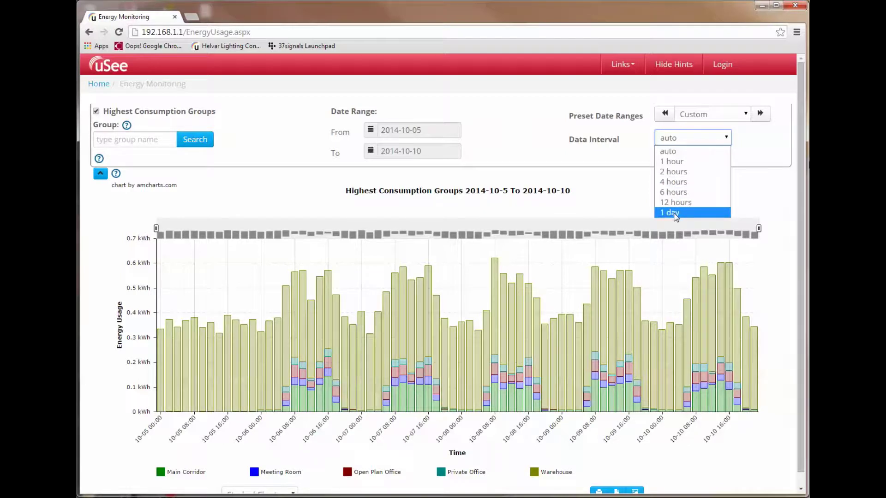
pyautogui.click(706, 113)
pyautogui.click(763, 138)
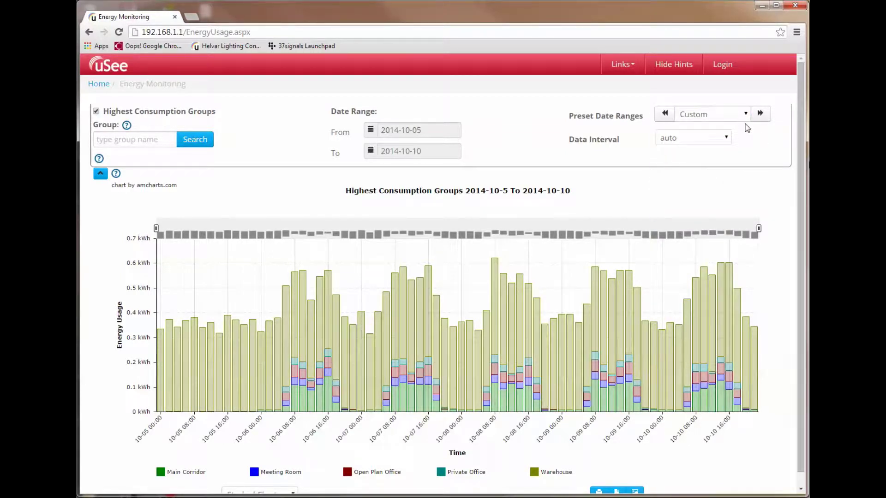
pyautogui.click(746, 115)
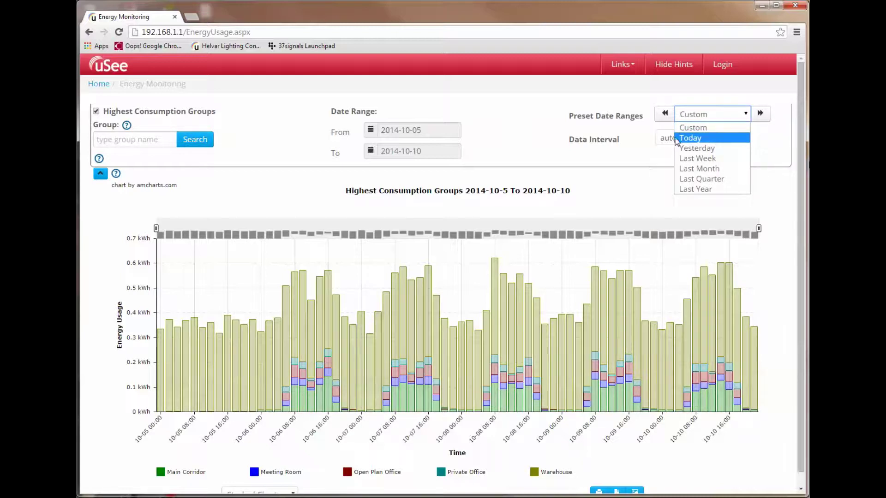
pyautogui.click(722, 140)
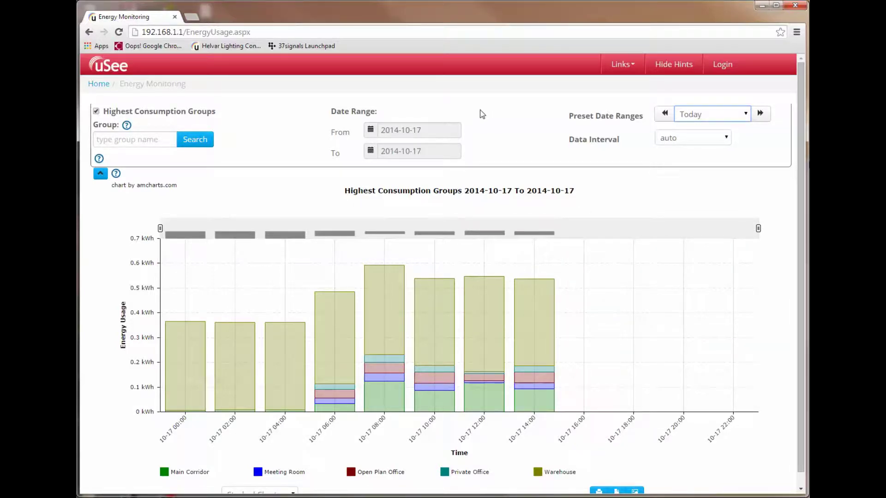
# Set a custom date range from 2014-10-12 to 2014-10-18 for the energy chart.
pyautogui.click(370, 130)
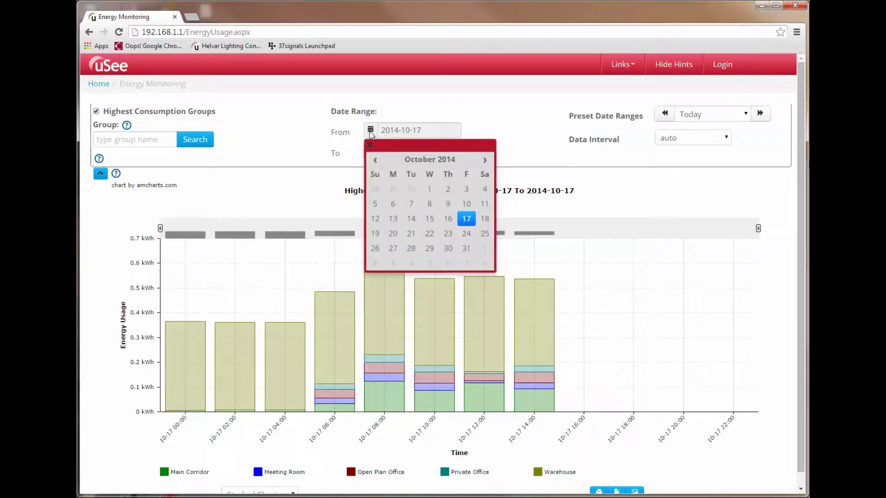
pyautogui.click(379, 221)
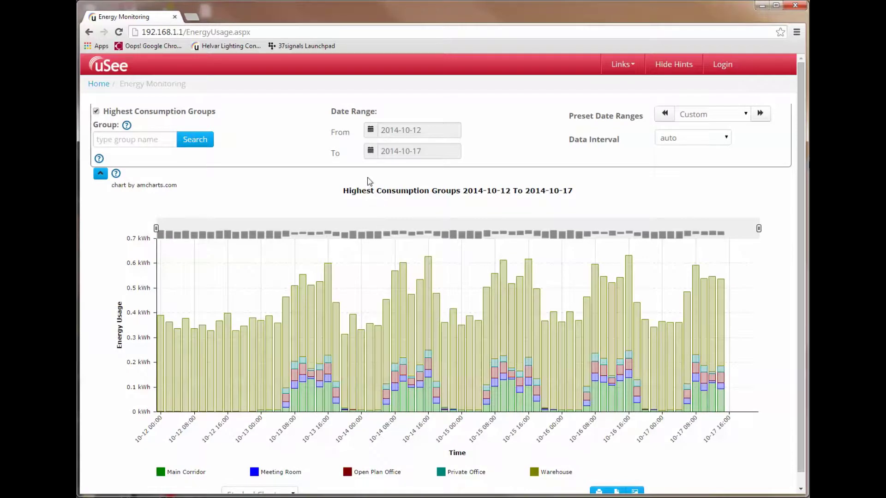
pyautogui.click(372, 152)
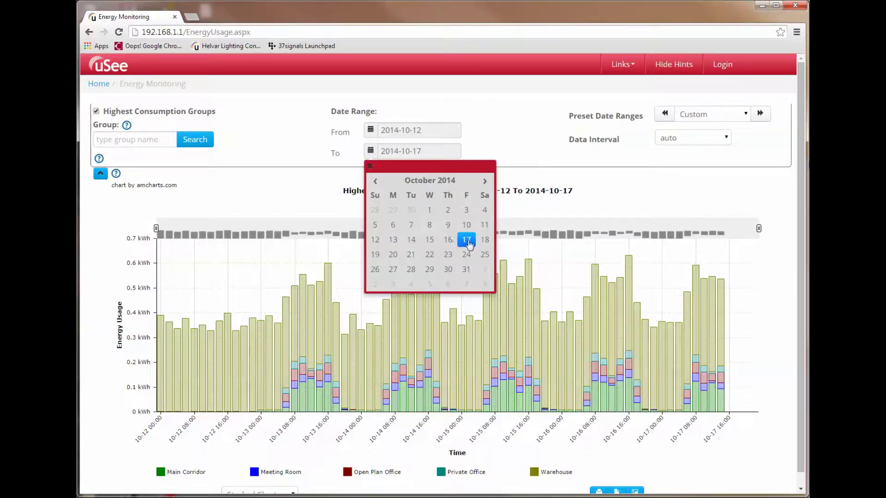
pyautogui.click(485, 240)
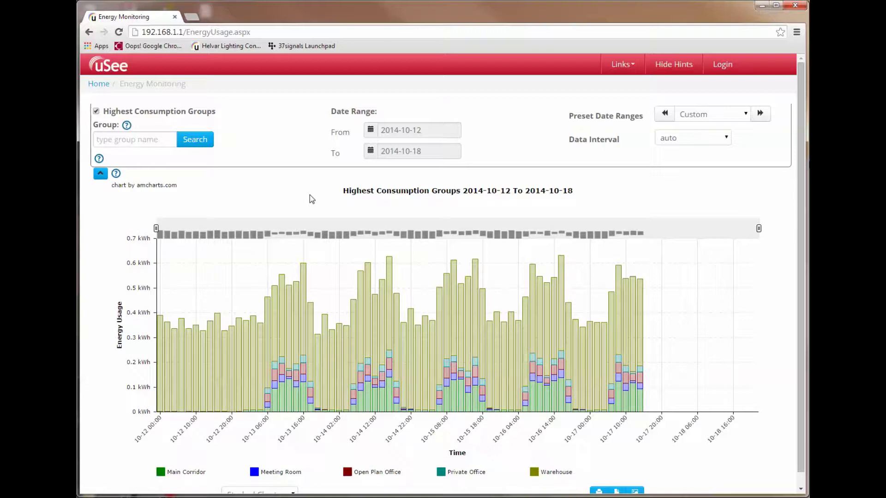
# Zoom the chart in on 10-14 00:00 to about 10-15 16:00 and restore the full range.
pyautogui.scroll(-1, 309, 194)
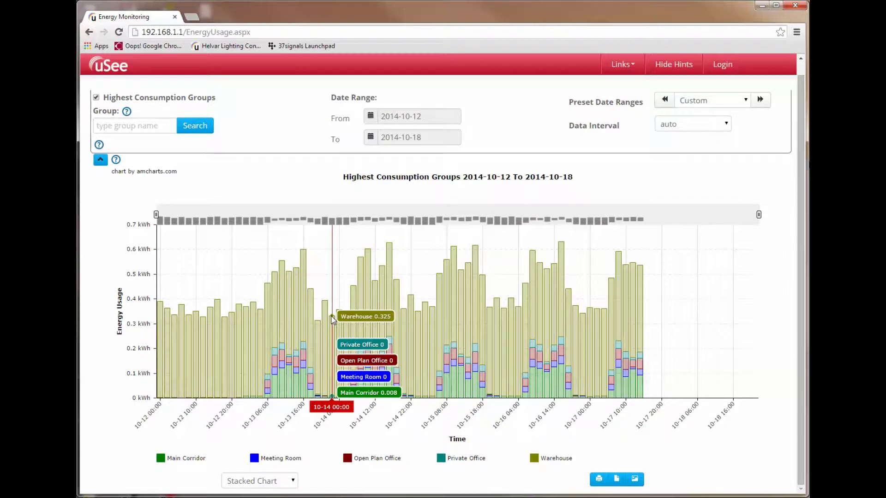
pyautogui.moveTo(332, 318); pyautogui.dragTo(425, 328)
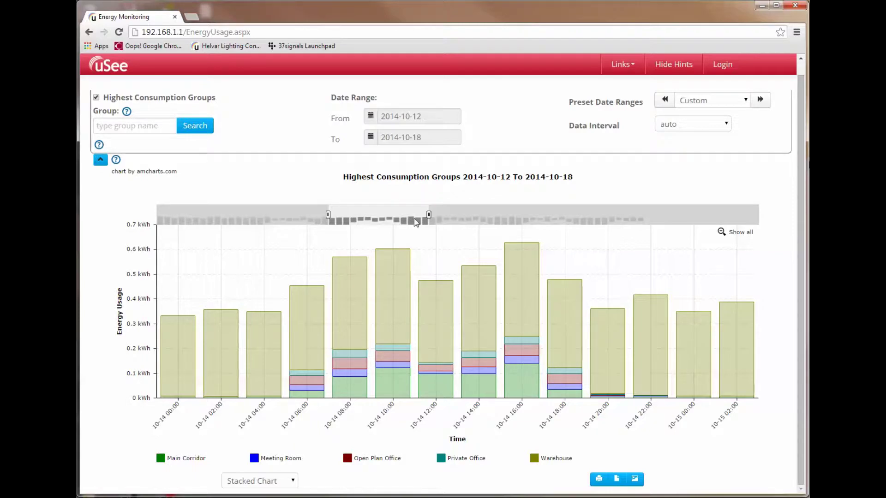
pyautogui.moveTo(428, 214); pyautogui.dragTo(474, 218)
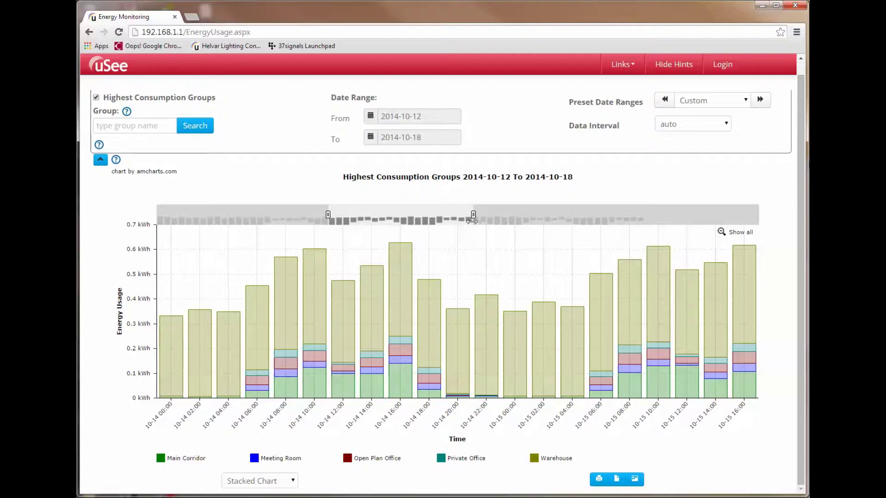
pyautogui.click(739, 233)
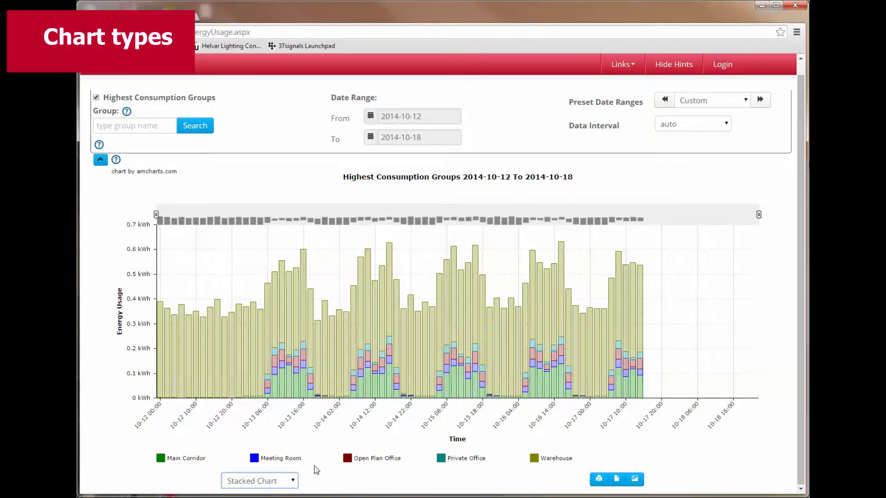
# Display the energy data as Line, Column, Step and Smooth Line charts, and return to the Stacked Chart.
pyautogui.click(293, 482)
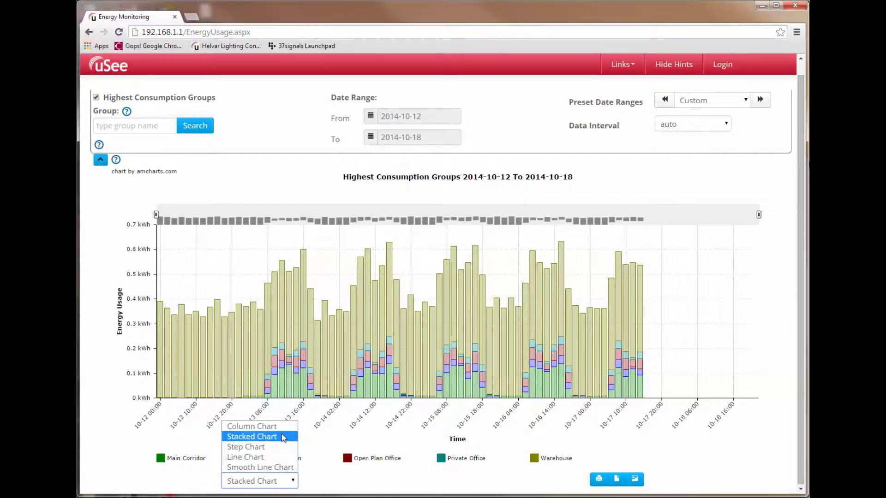
pyautogui.click(274, 459)
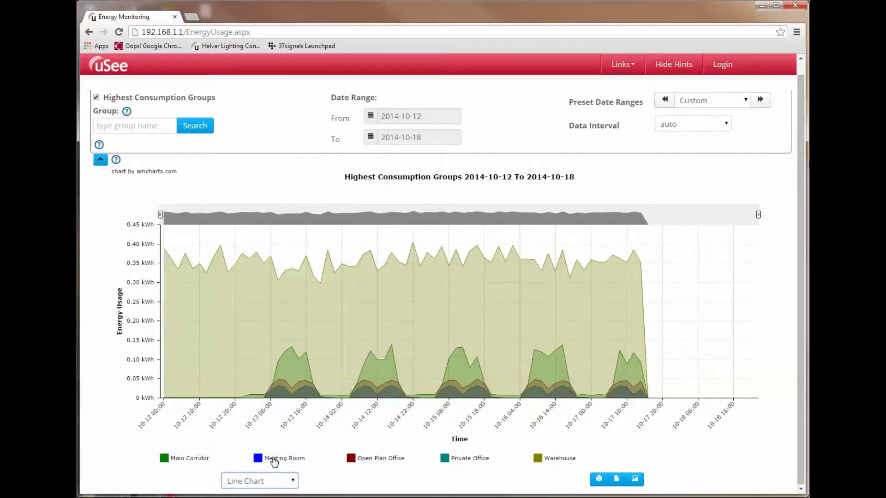
pyautogui.click(292, 480)
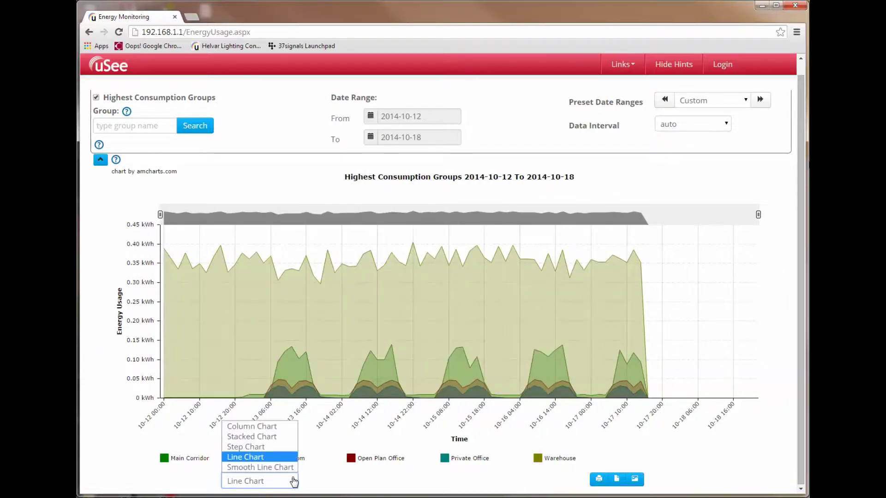
pyautogui.click(267, 427)
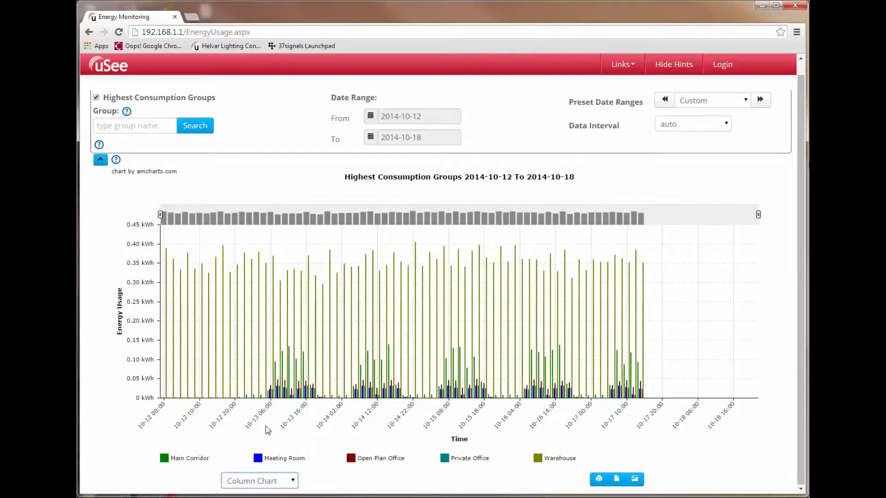
pyautogui.click(292, 481)
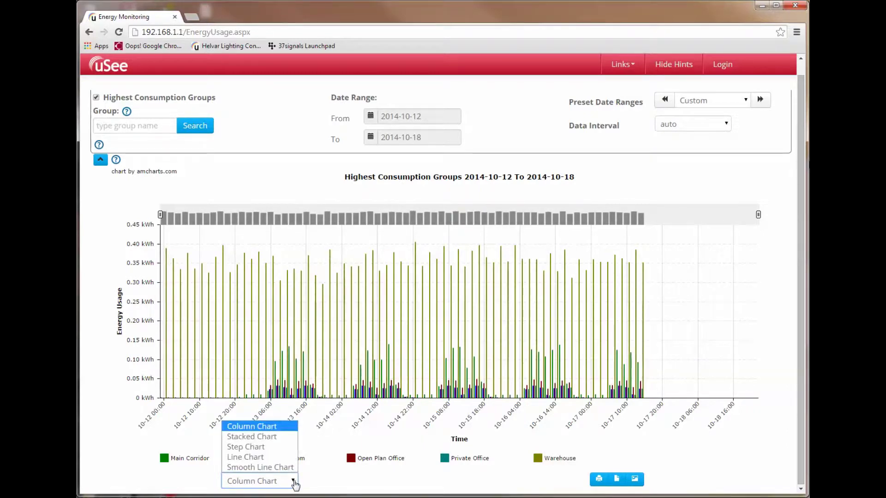
pyautogui.click(255, 447)
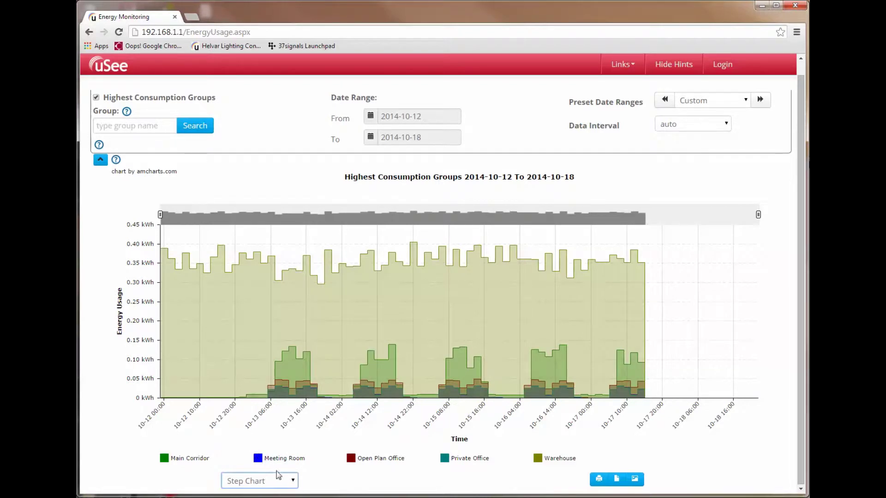
pyautogui.click(292, 481)
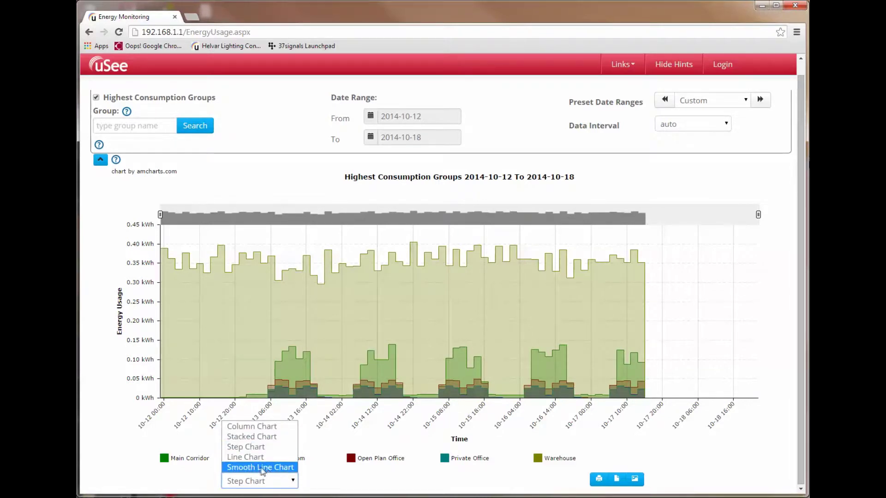
pyautogui.click(262, 468)
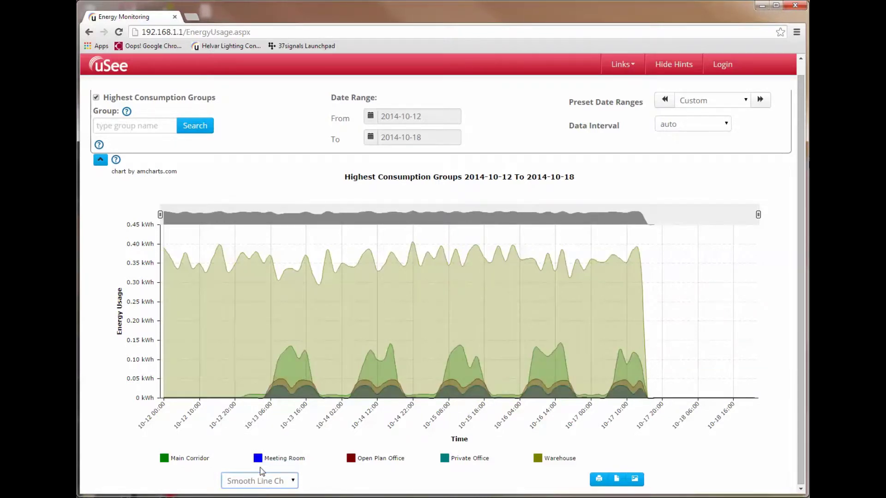
pyautogui.click(292, 481)
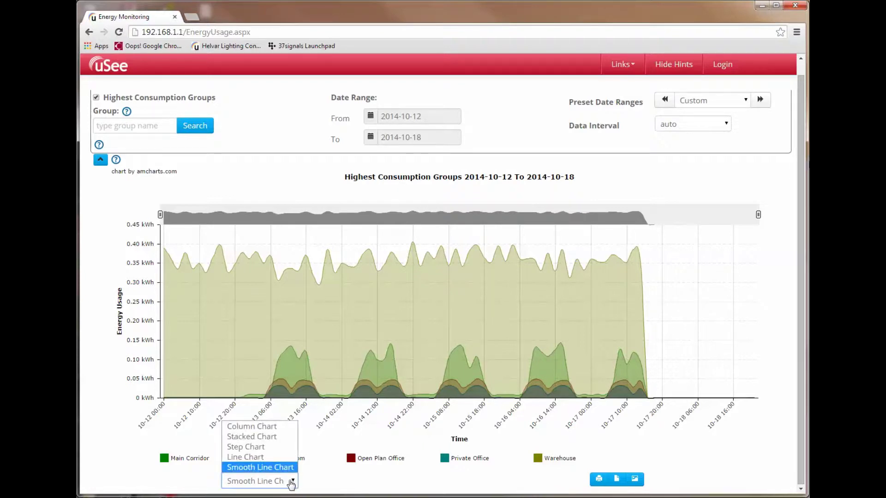
pyautogui.click(259, 437)
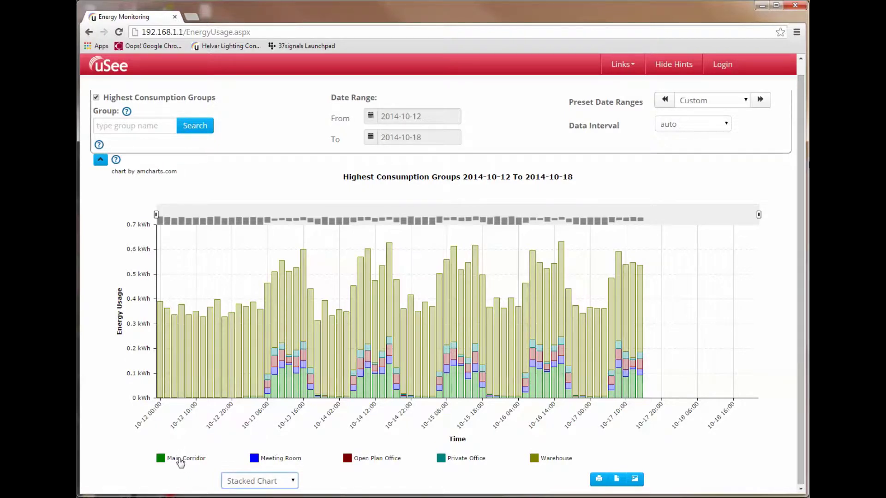
# Hide the options control area above the energy chart.
pyautogui.moveTo(276, 391)
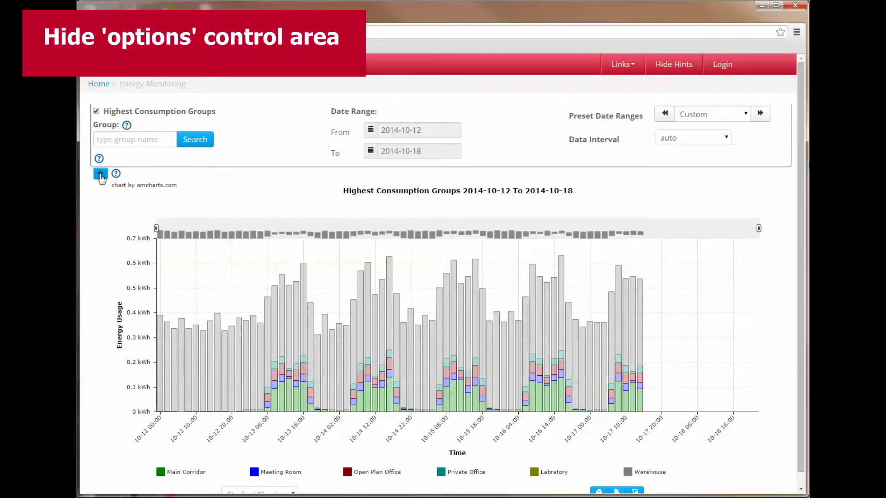
pyautogui.click(101, 175)
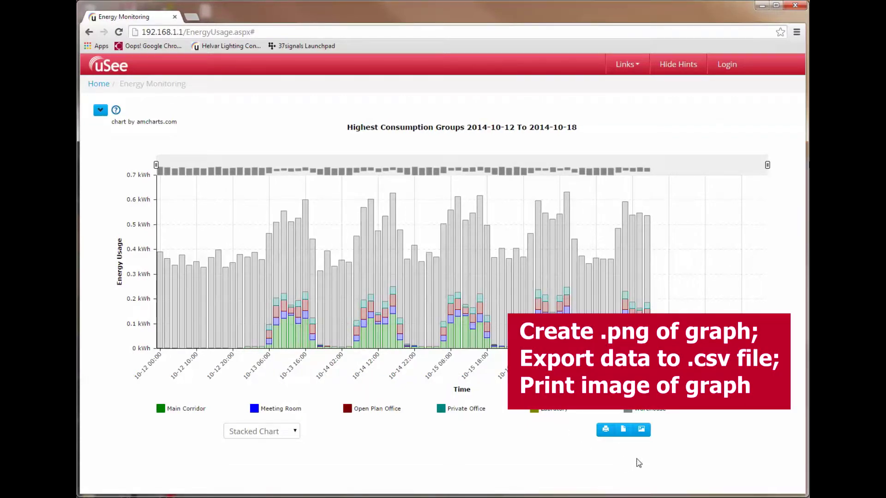
# Export the chart as a PNG image, view the downloaded file and close it.
pyautogui.click(642, 430)
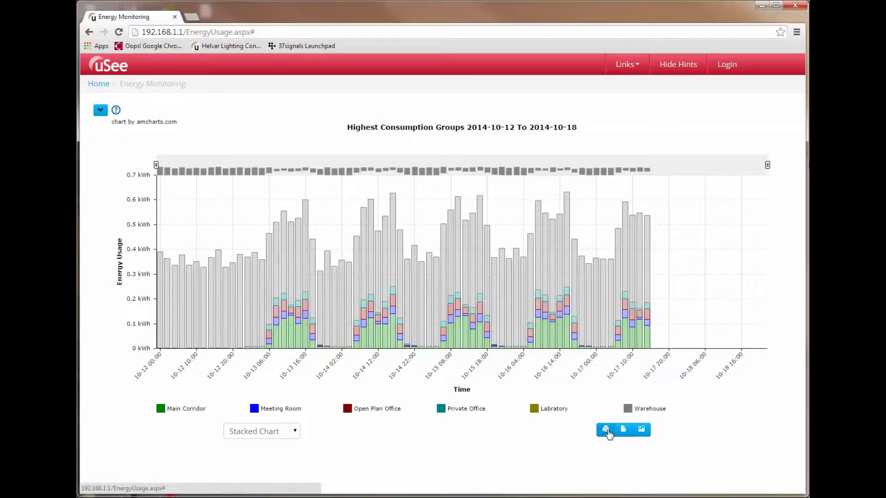
pyautogui.click(645, 434)
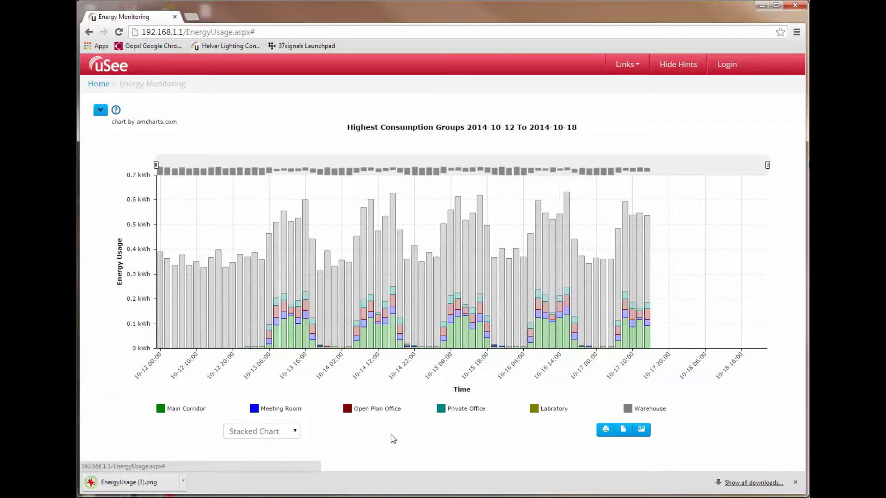
pyautogui.click(129, 483)
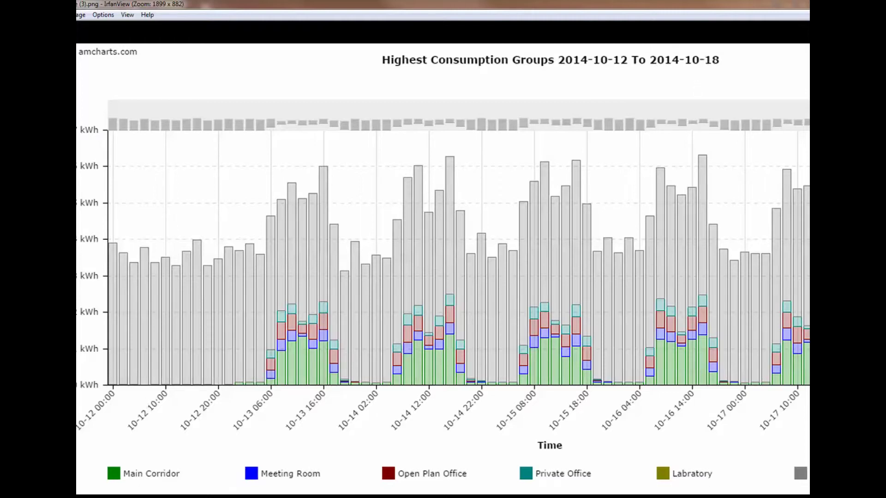
pyautogui.press('Escape')
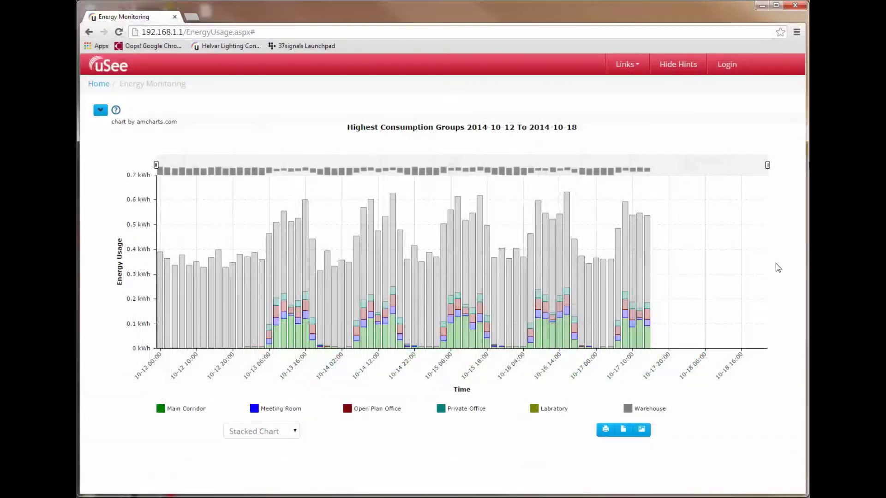
# Export the chart's energy data to a CSV file and open the download.
pyautogui.click(623, 429)
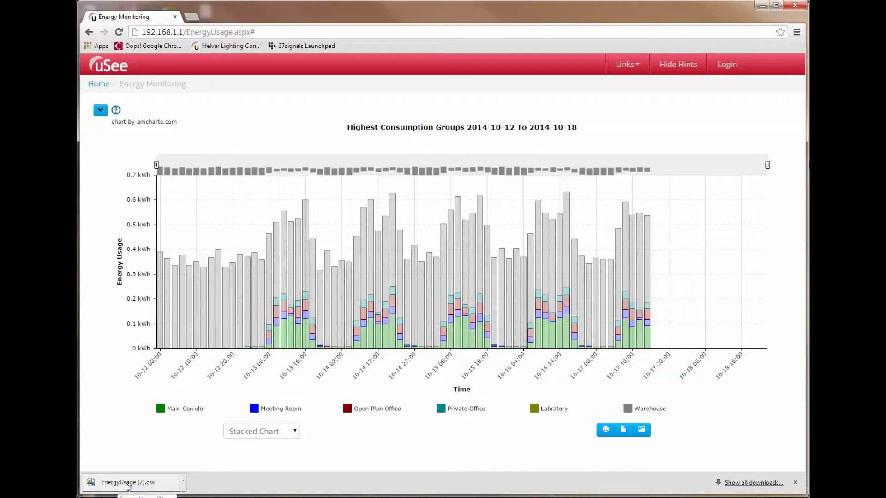
pyautogui.click(128, 485)
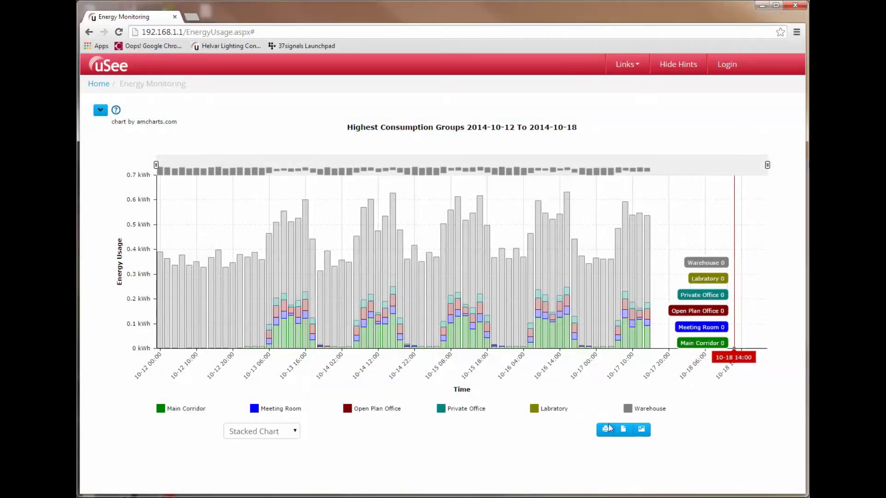
# Print the stacked energy usage chart.
pyautogui.click(606, 431)
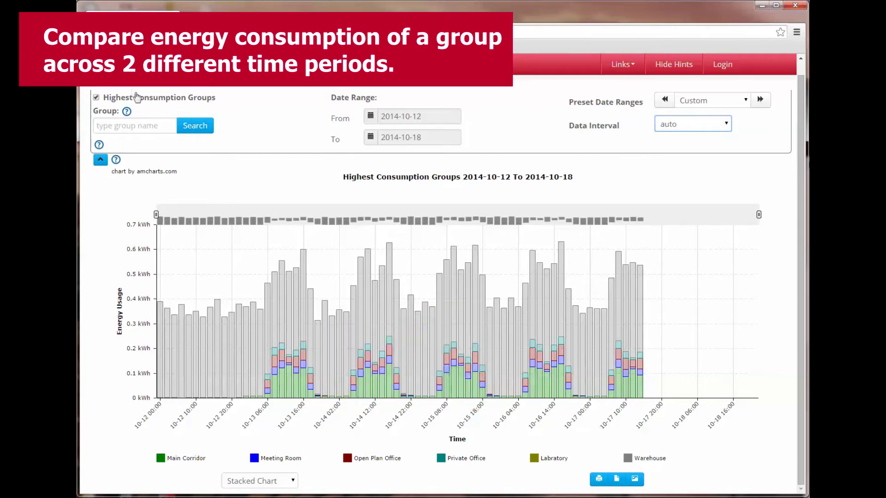
# Chart only group 111 : Main Corridor instead of the highest consumption groups, and compare it with the previous equivalent date range.
pyautogui.click(96, 97)
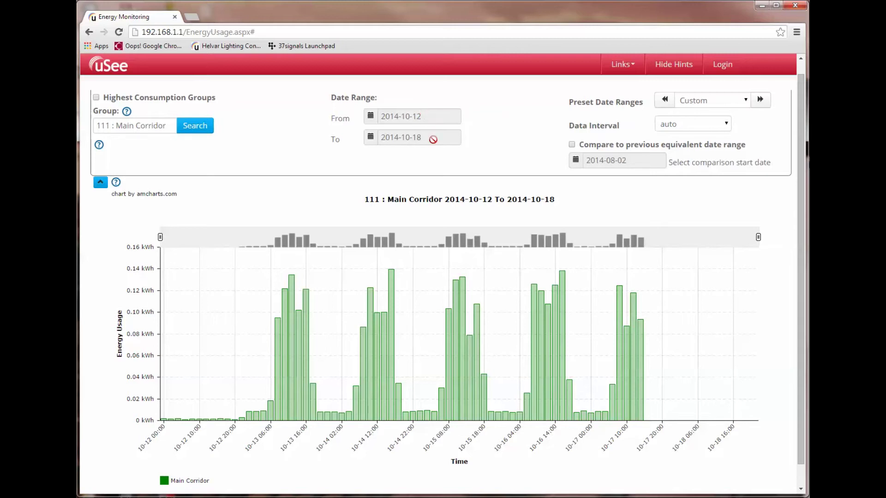
pyautogui.click(571, 145)
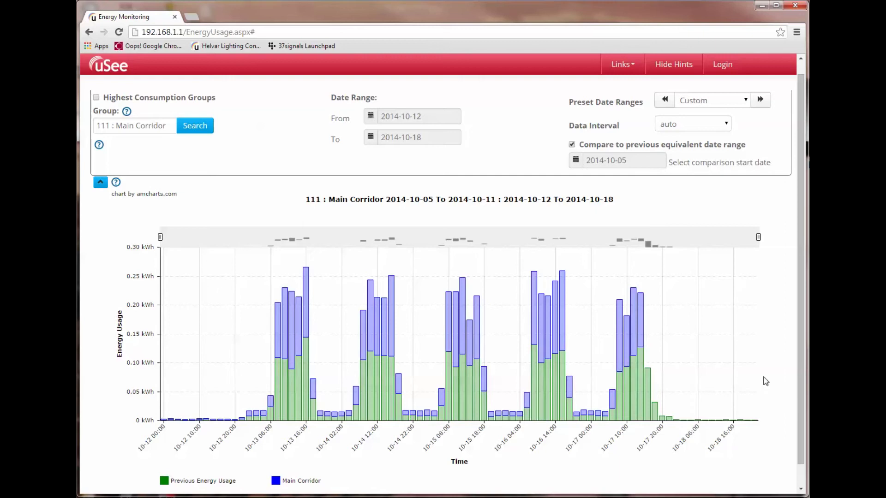
# Change the Main Corridor comparison's date range to the Last Month preset and view the chart.
pyautogui.click(745, 103)
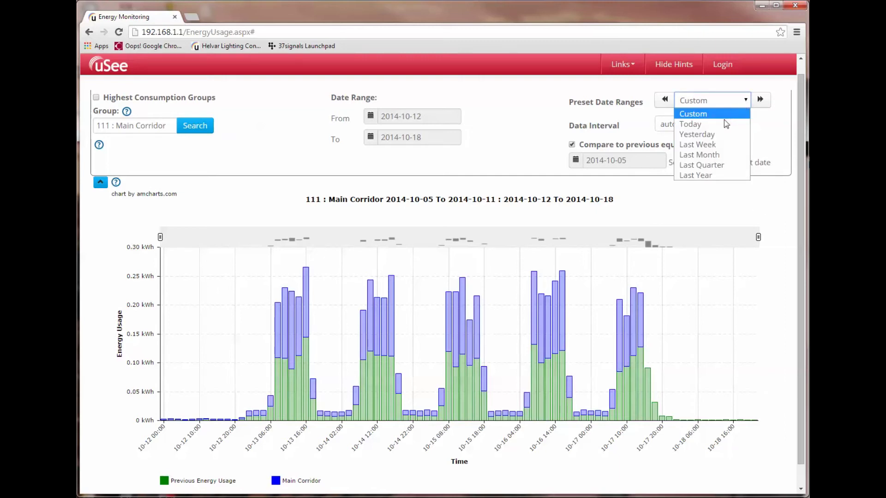
pyautogui.click(717, 155)
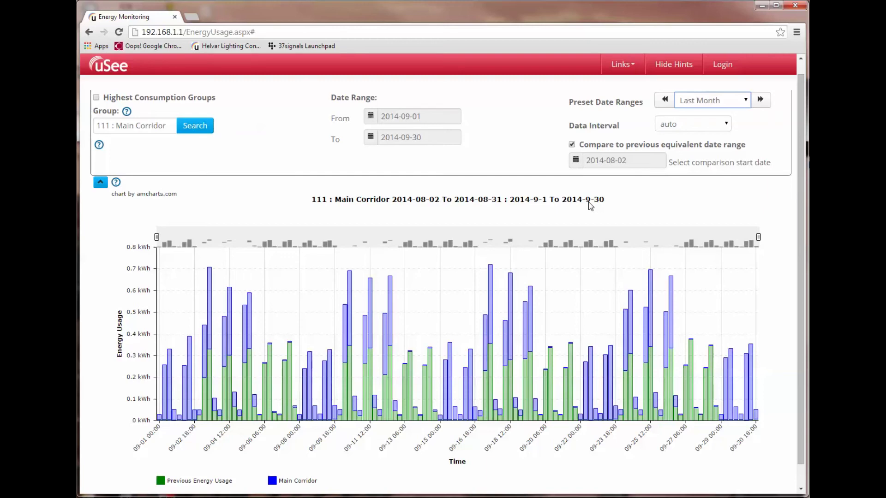
pyautogui.scroll(-1, 732, 456)
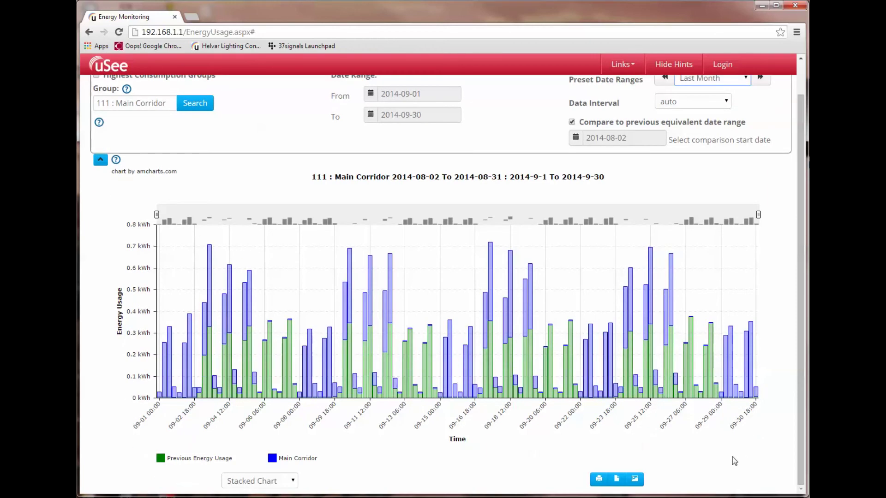